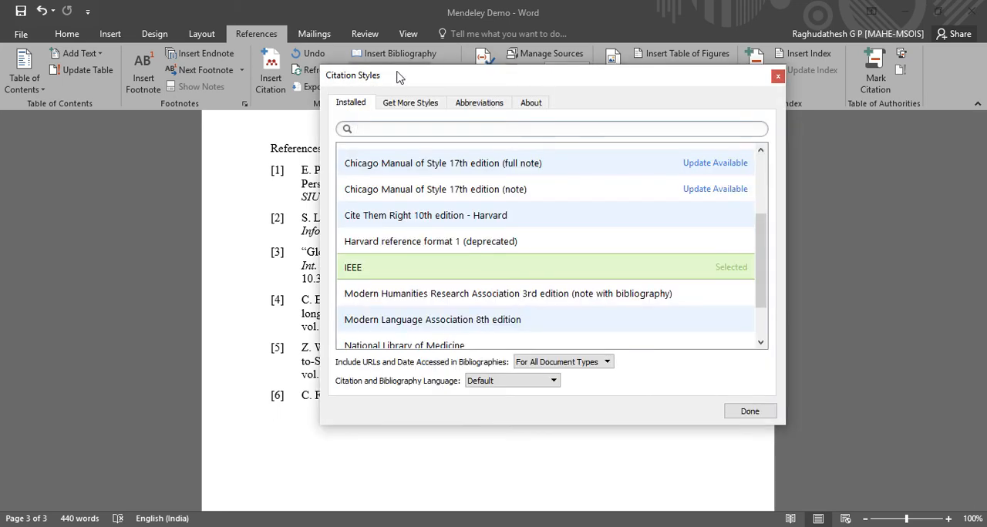
Open the installed IEEE citation style for editing and view its style info and inline citation layout.
right_click(360, 269)
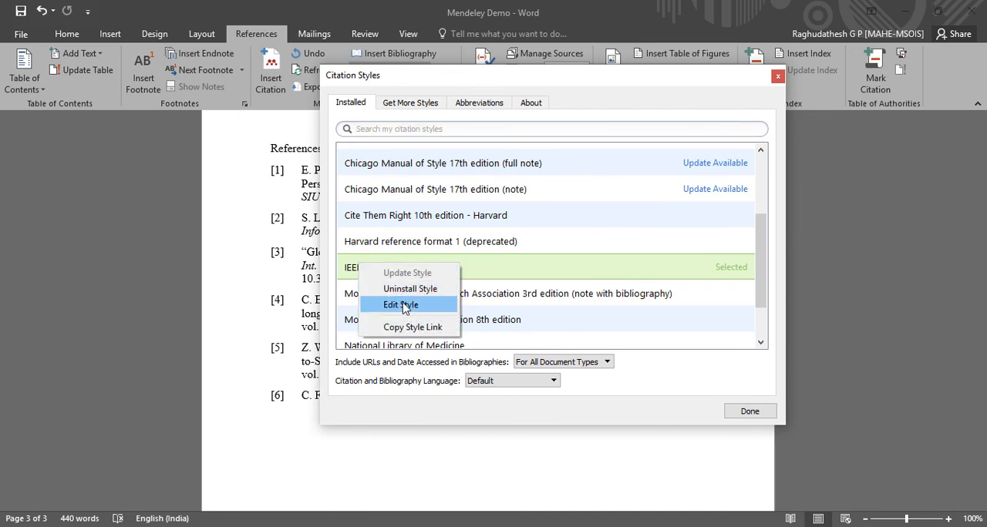
left_click(401, 304)
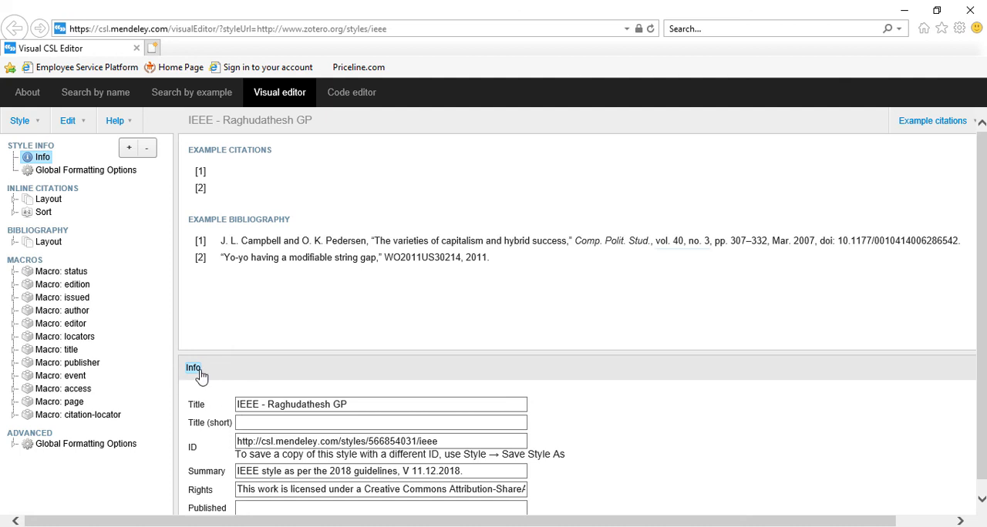
scroll(199, 381, "down", 1)
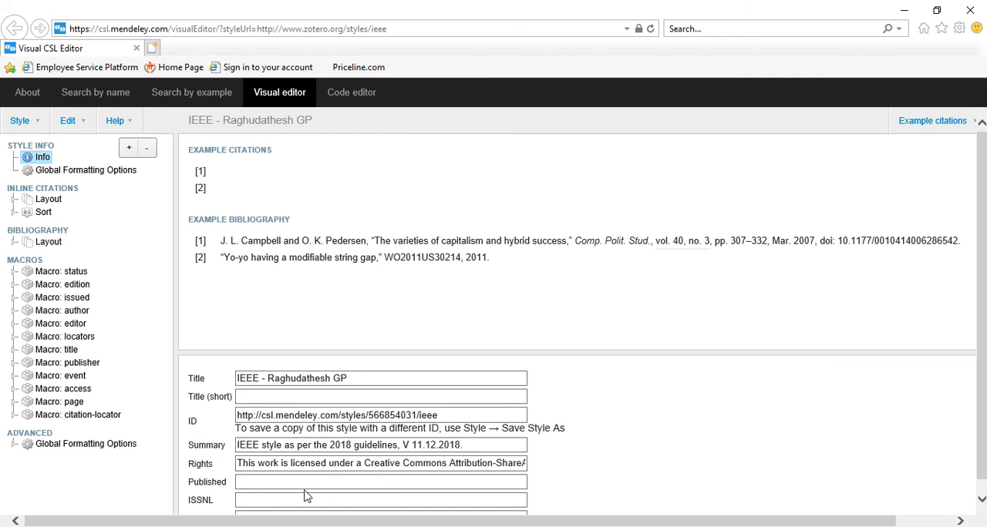
left_click(48, 199)
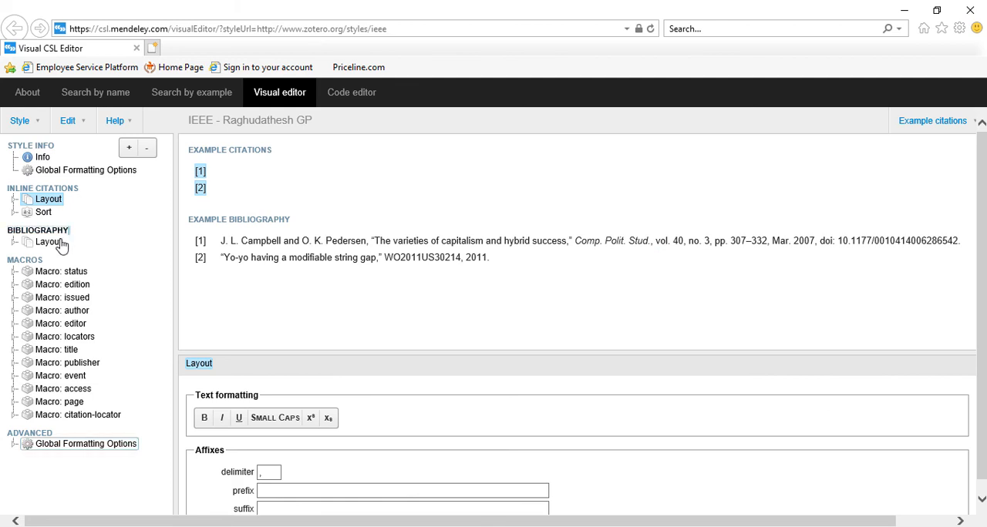
Add a Text node within the Bibliography layout of the style.
left_click(47, 246)
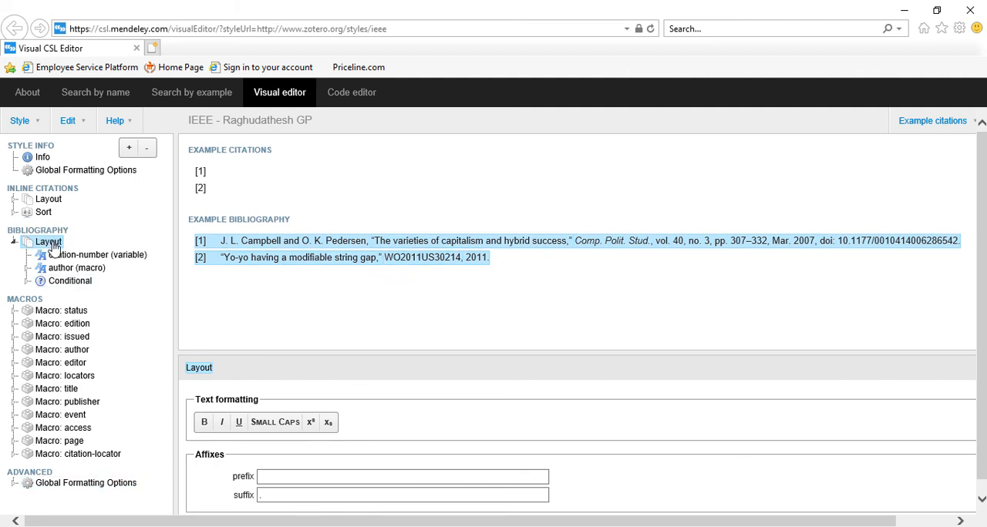
left_click(130, 151)
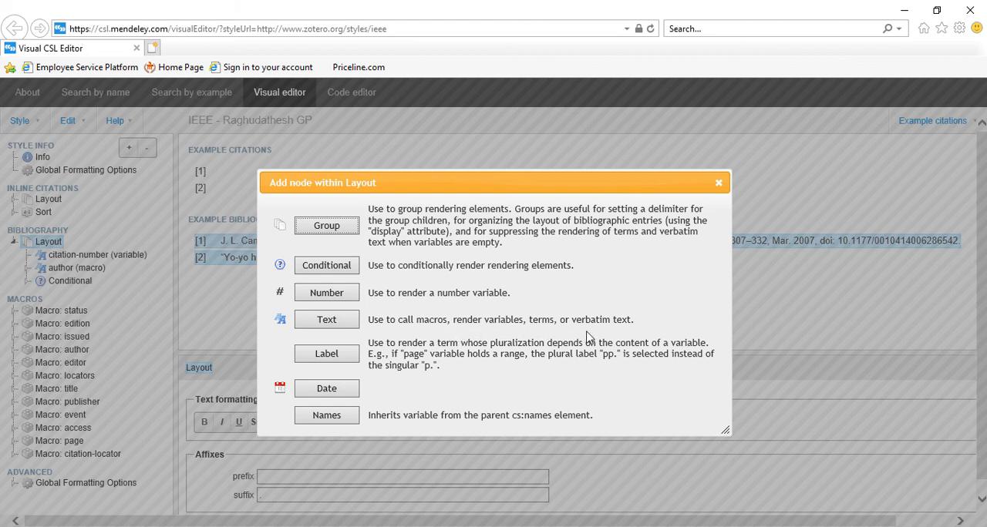
left_click(330, 322)
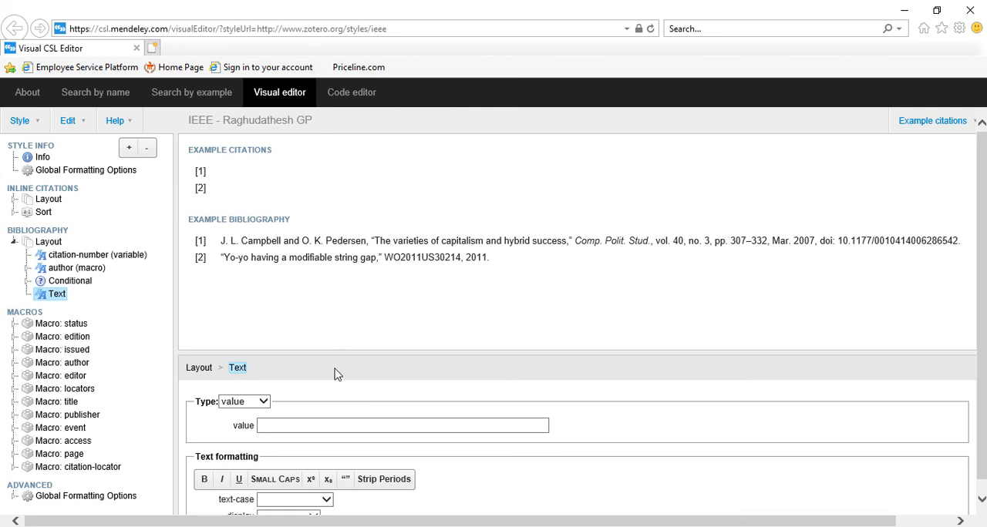
Set the new text node's type to variable and choose URL as its variable.
scroll(334, 373, "down", 1)
left_click(262, 376)
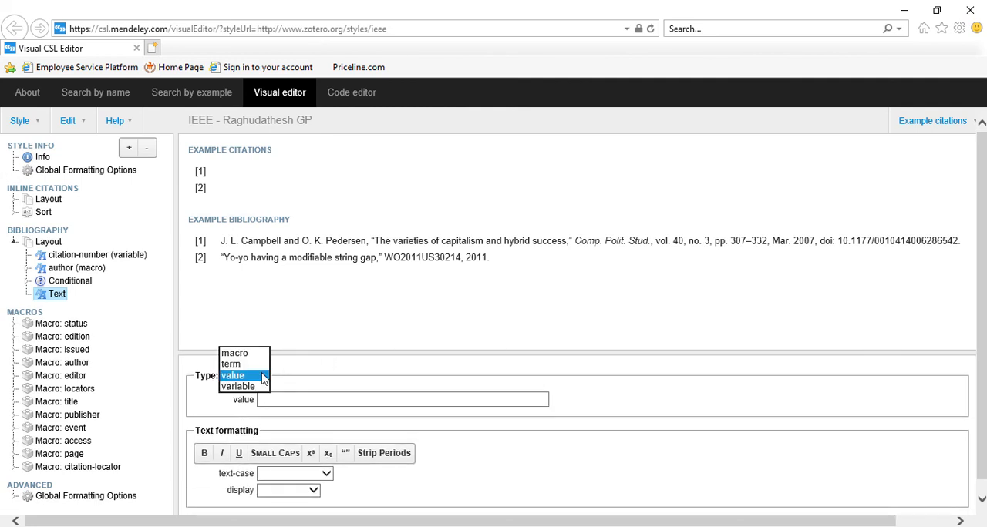
left_click(250, 387)
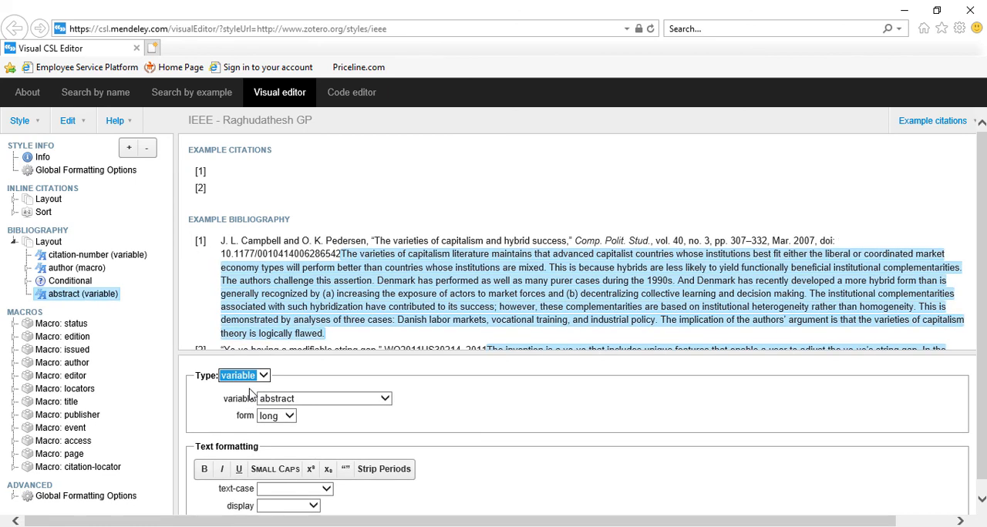
left_click(322, 399)
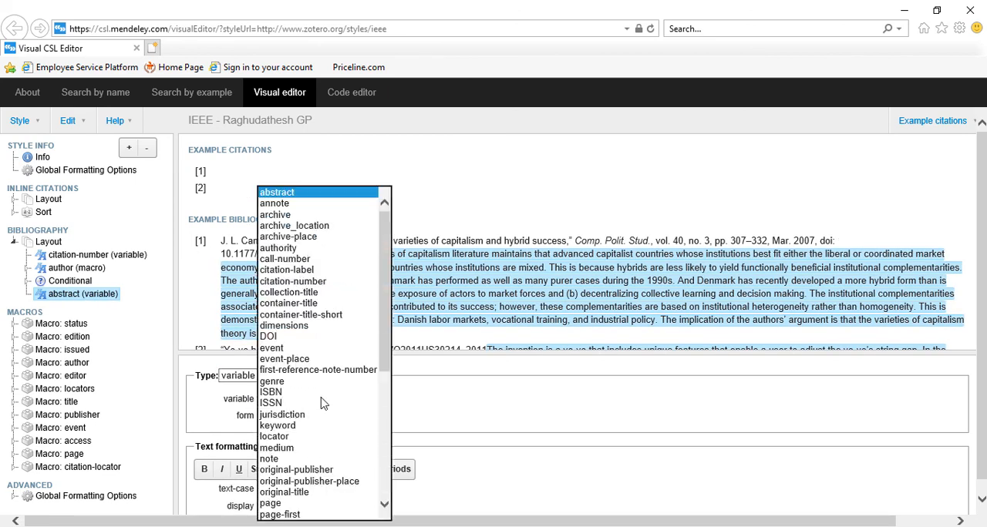
scroll(323, 444, "down", 7)
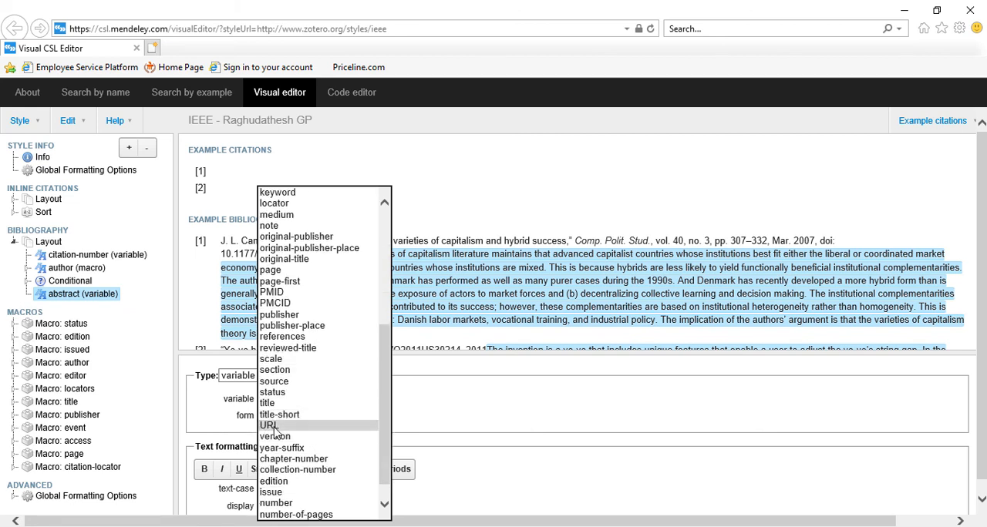
left_click(274, 429)
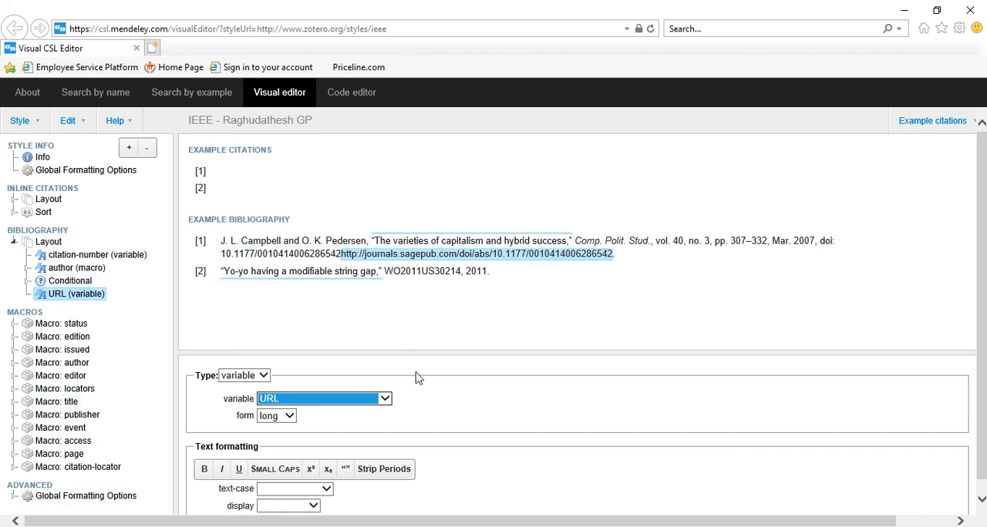
Give the URL variable the prefix ", URL: " including the trailing space.
scroll(420, 383, "down", 1)
scroll(420, 383, "down", 1)
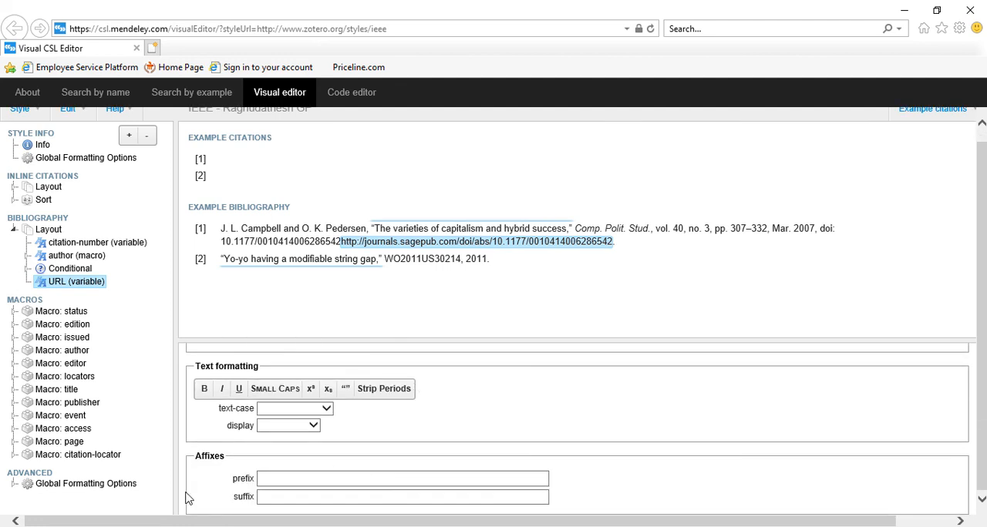
left_click(281, 479)
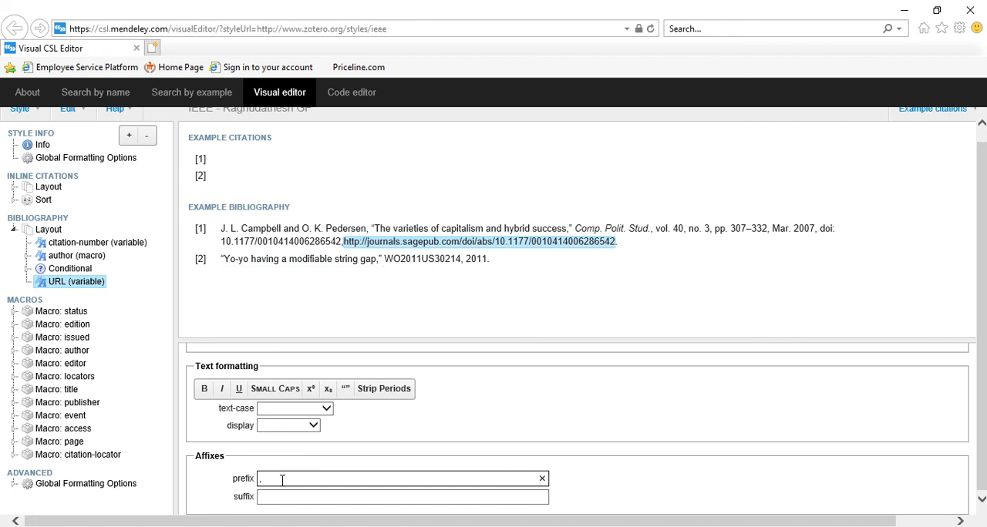
type(", ")
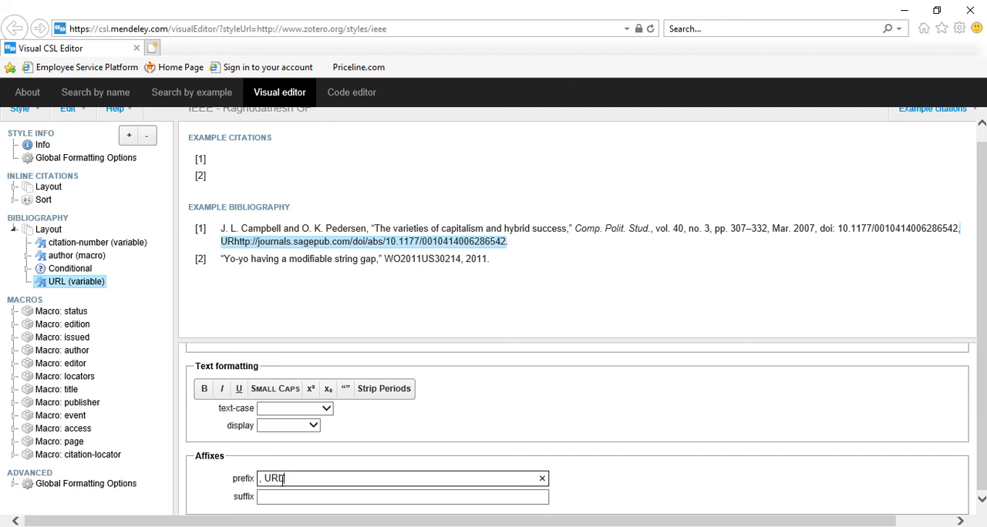
type("URL:")
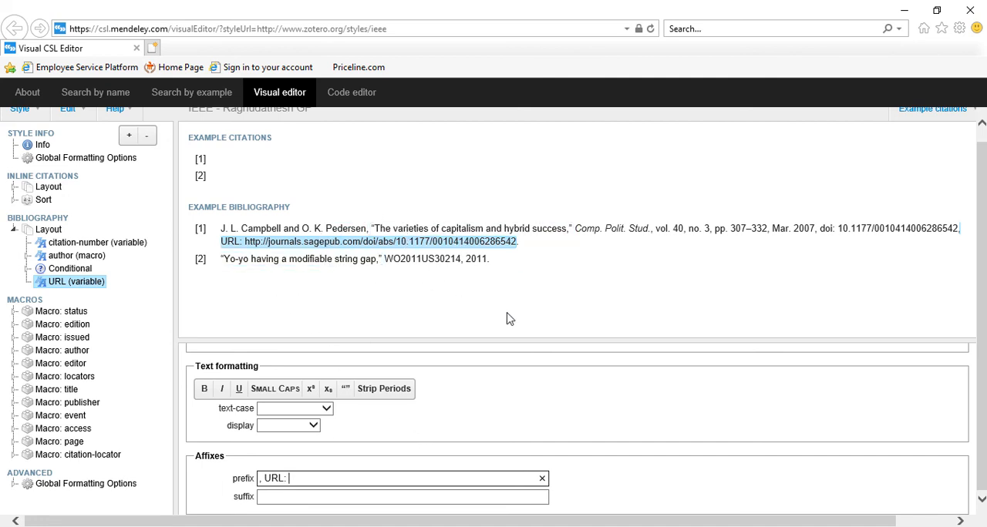
scroll(183, 262, "up", 1)
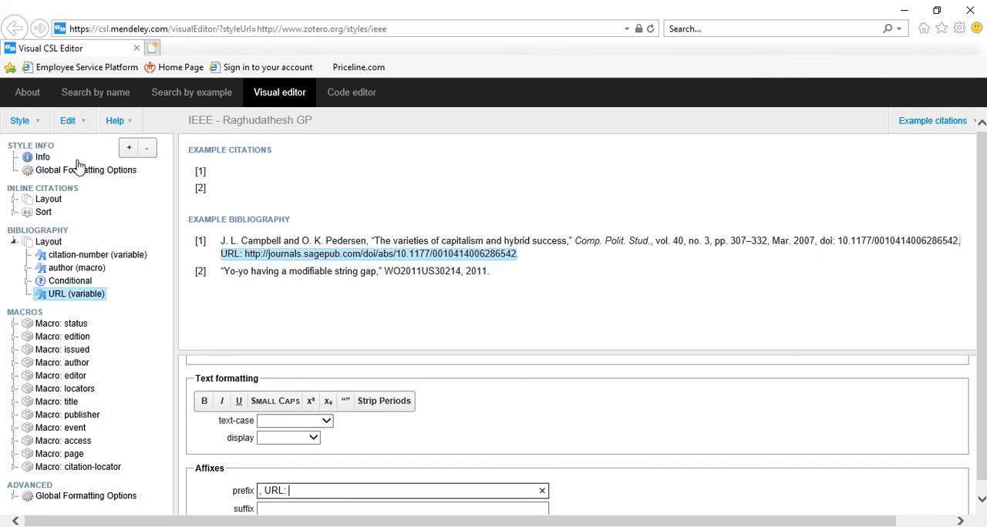
Save the style under the ID ieee-url, allow it to open in Mendeley Desktop and dismiss the style notice there.
mouse_move(24, 126)
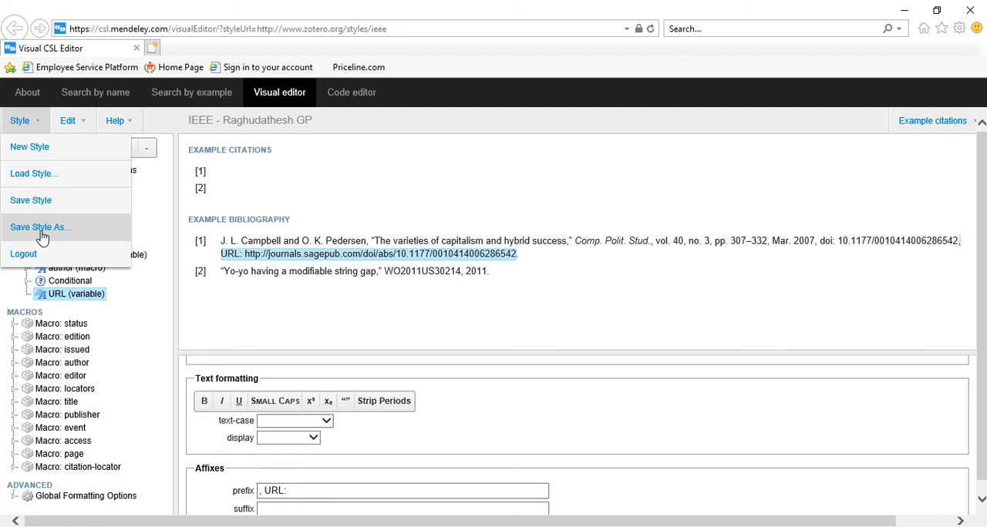
left_click(42, 231)
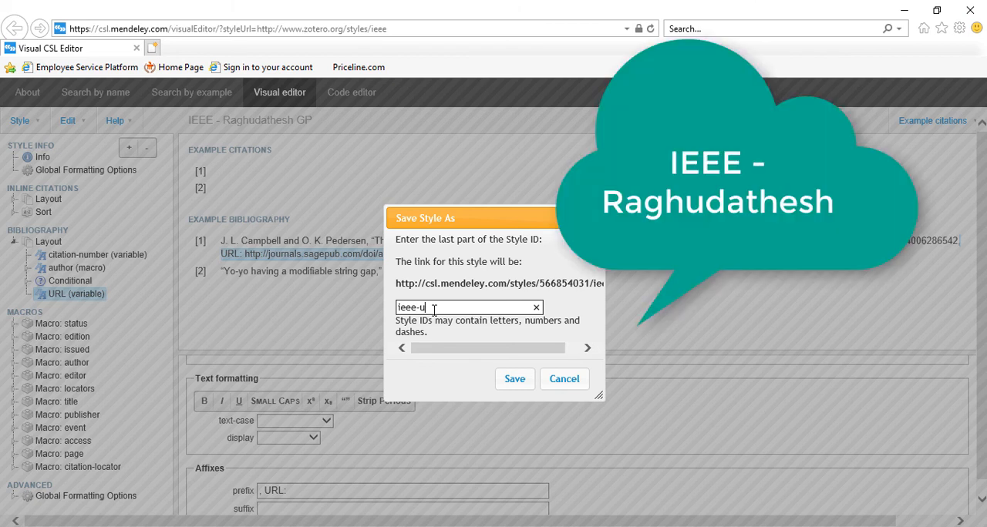
type("url")
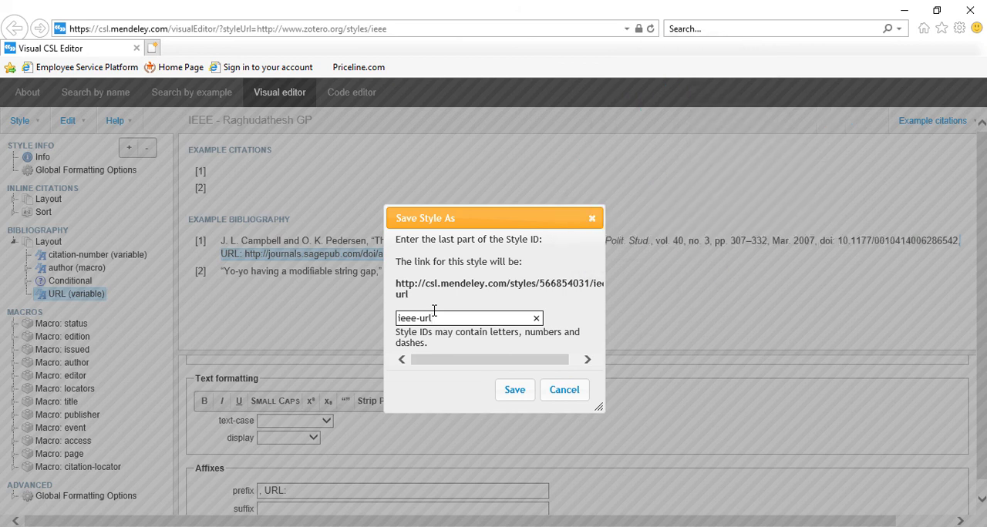
left_click(525, 391)
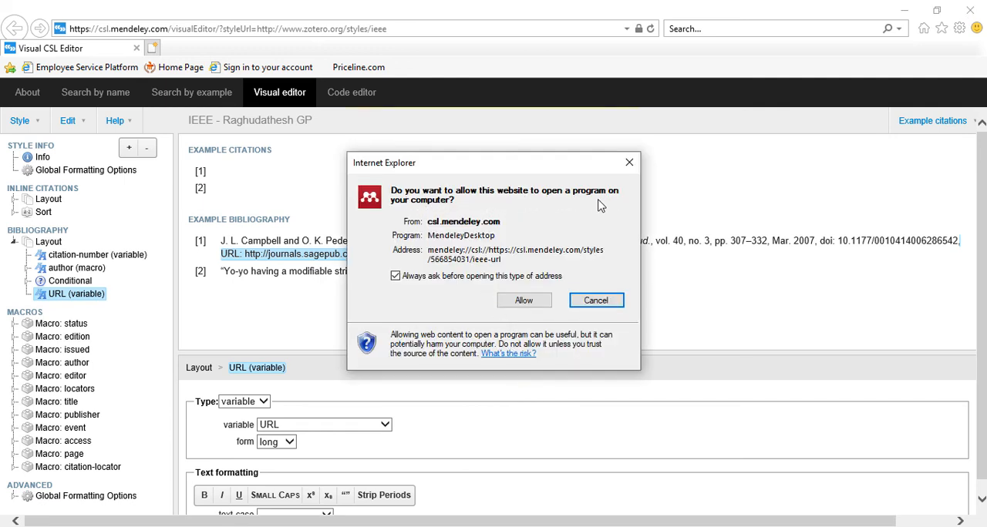
left_click(522, 301)
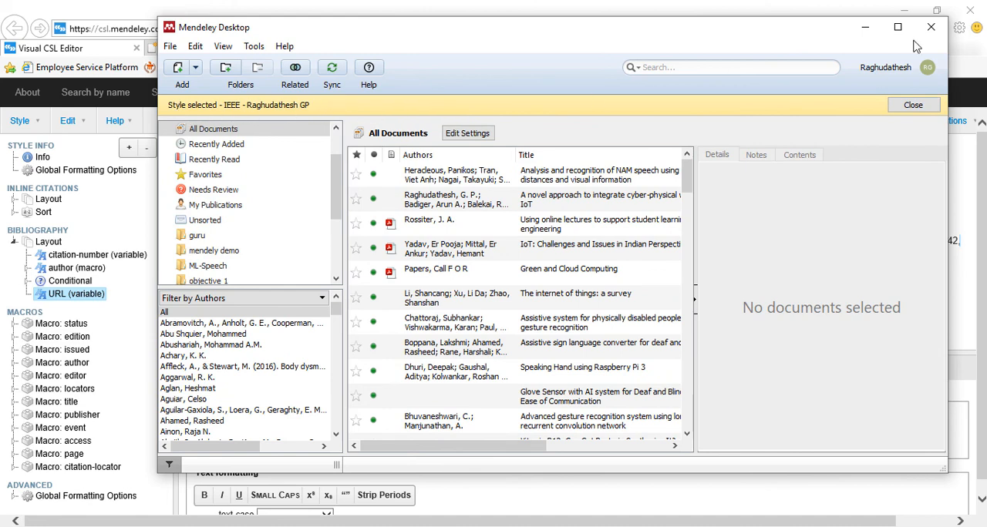
left_click(903, 102)
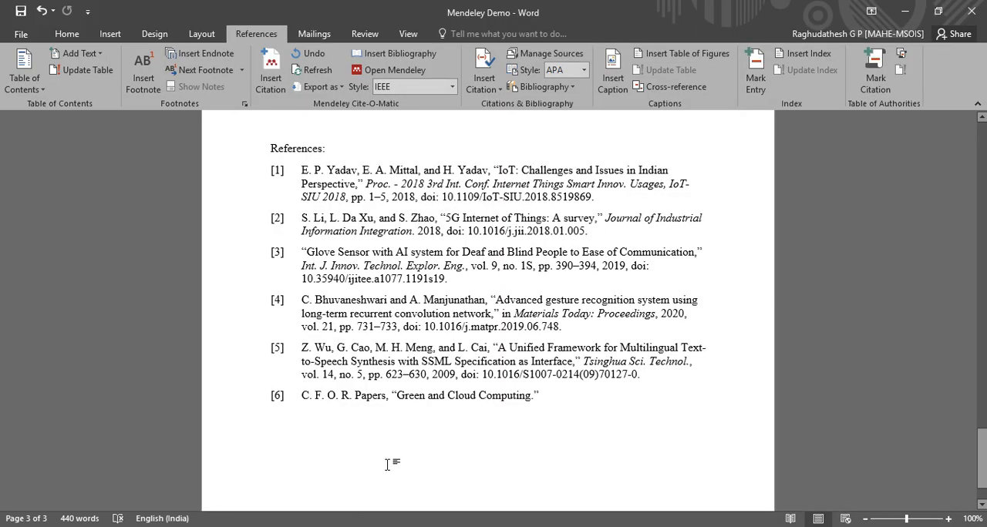
In the Word document, start a citation at the end of the first Internet of Things paragraph and go to the Mendeley library.
scroll(451, 502, "up", 15)
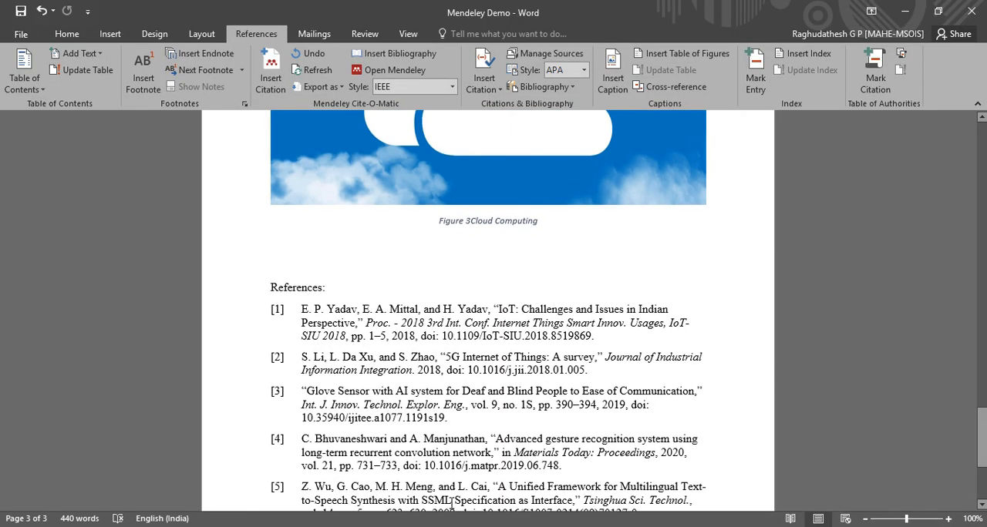
scroll(451, 502, "up", 12)
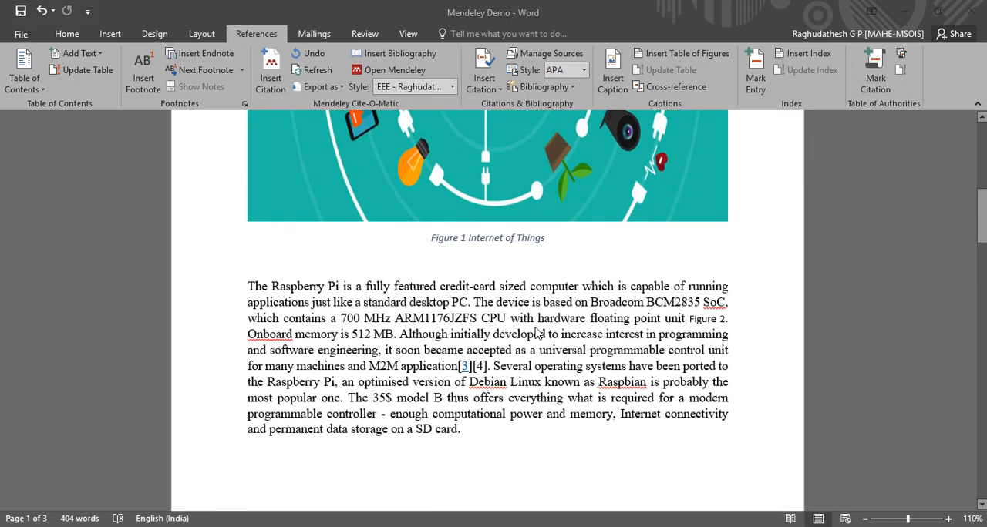
scroll(537, 333, "up", 10)
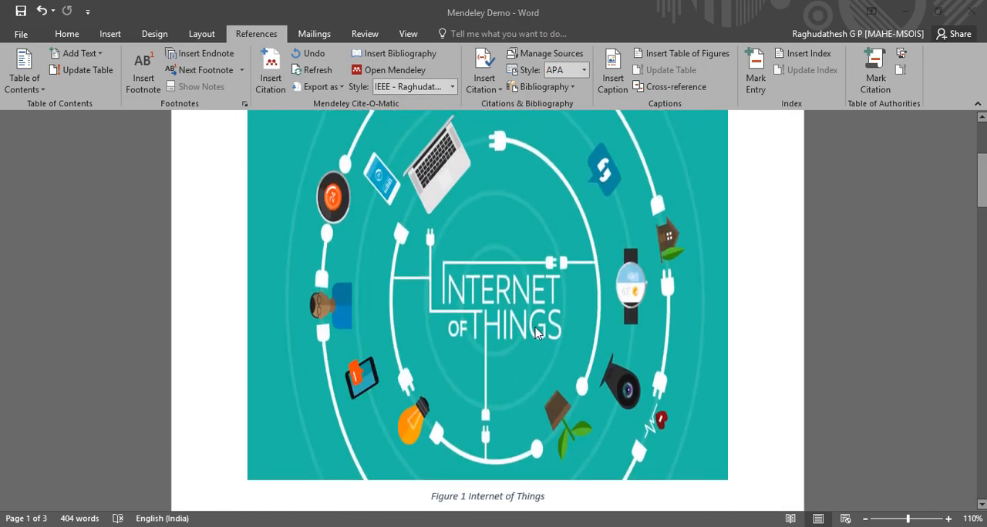
left_click(635, 289)
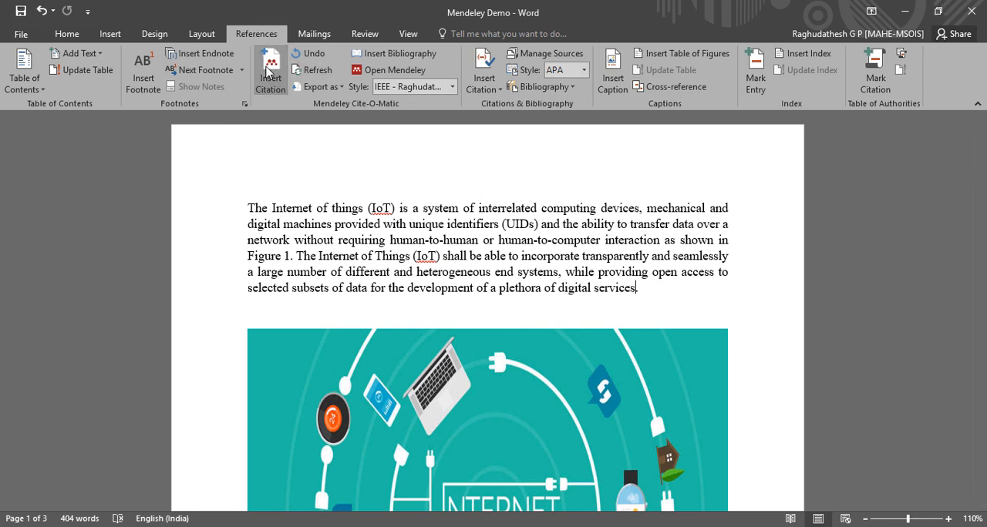
left_click(269, 71)
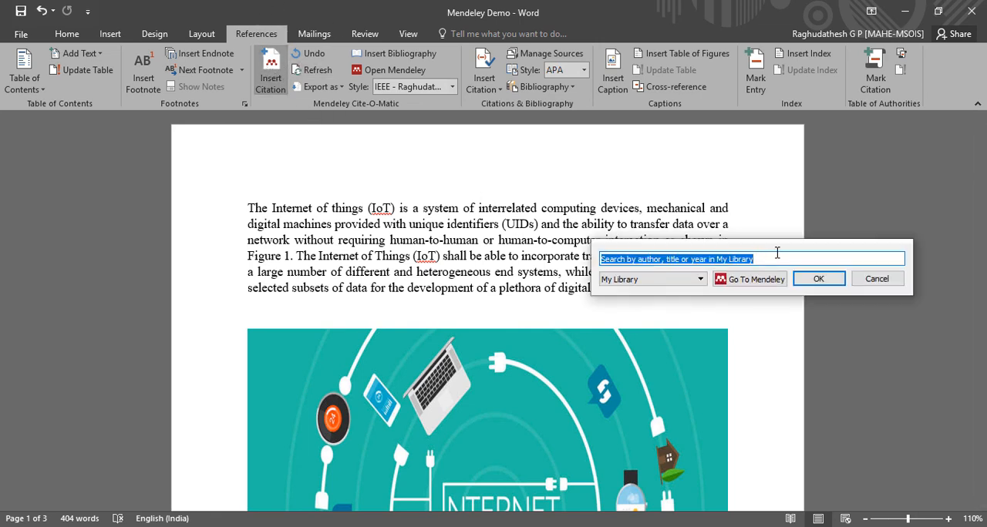
left_click(744, 285)
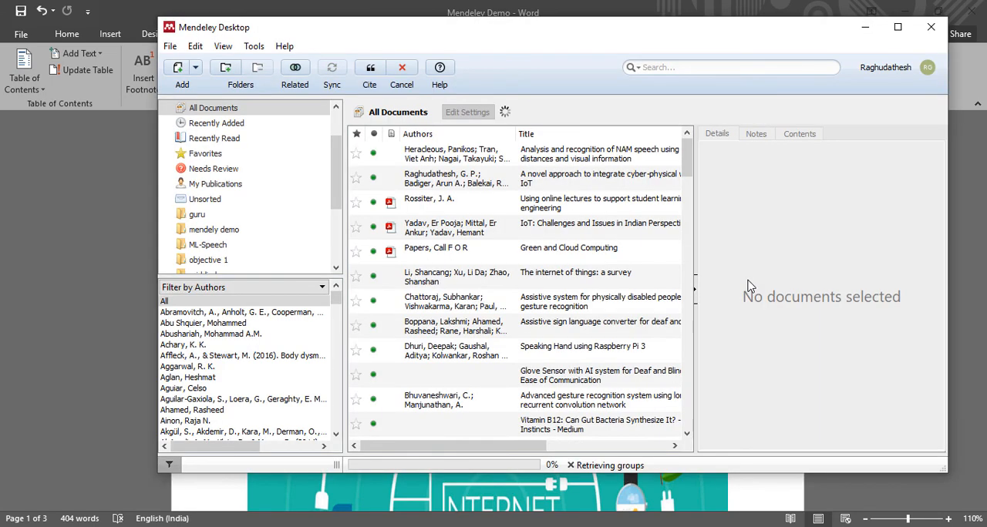
Cite "The internet of things: a survey" from the mendely demo folder, checking that its details include a URL.
left_click(254, 231)
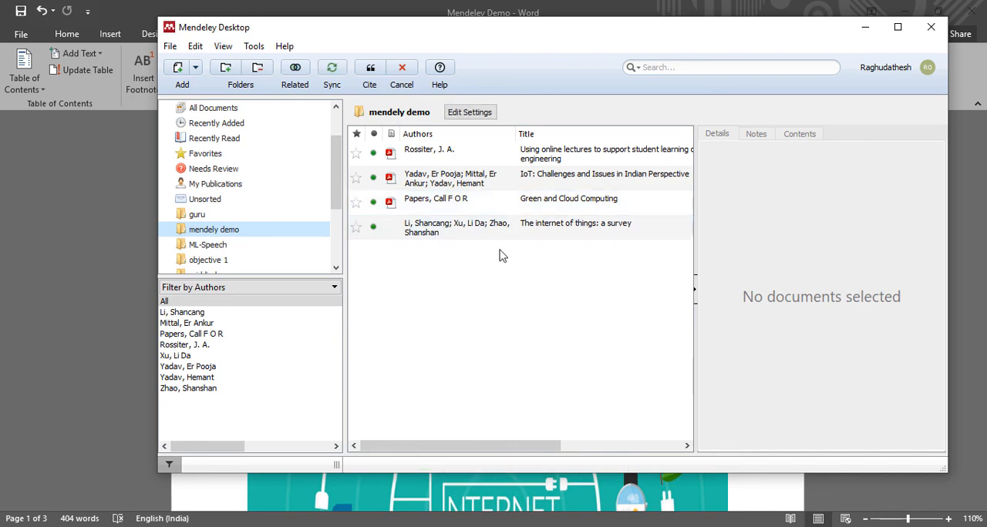
left_click(497, 232)
scroll(771, 308, "down", 5)
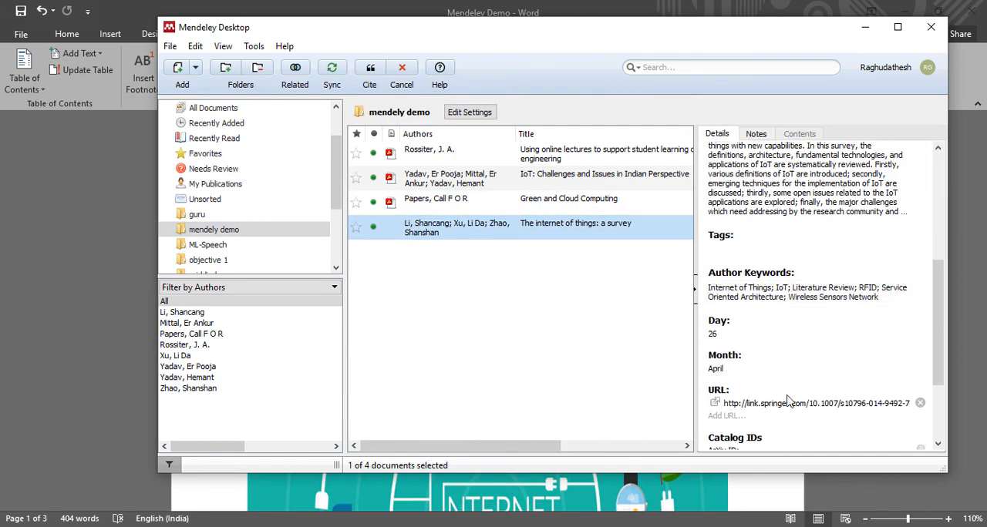
left_click(370, 71)
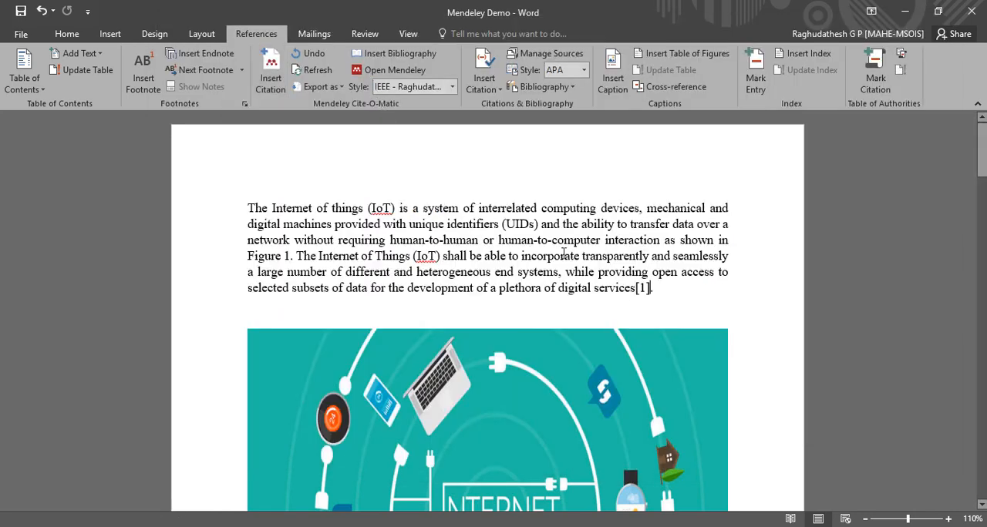
Examine the References list at the end of the document for the new citation's URL.
scroll(646, 331, "down", 6)
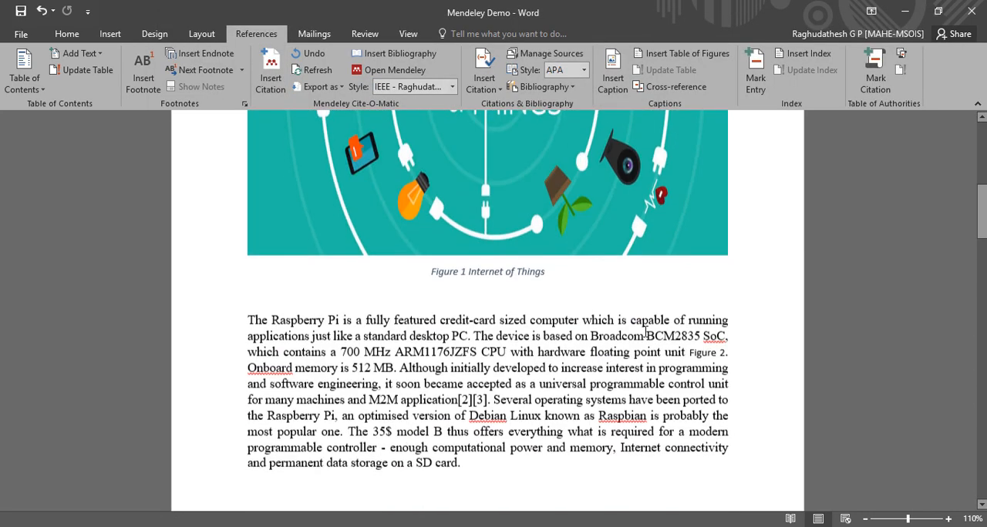
scroll(644, 330, "down", 12)
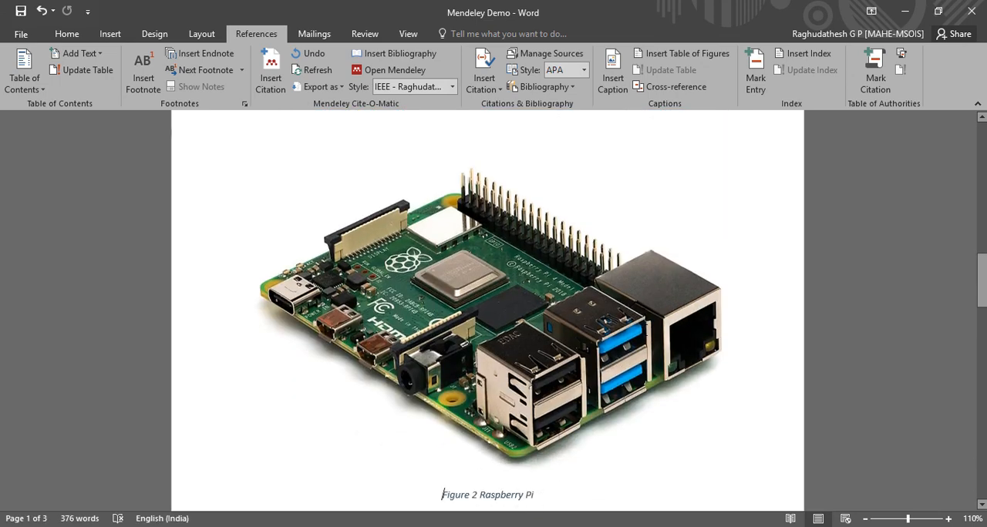
scroll(644, 331, "down", 4)
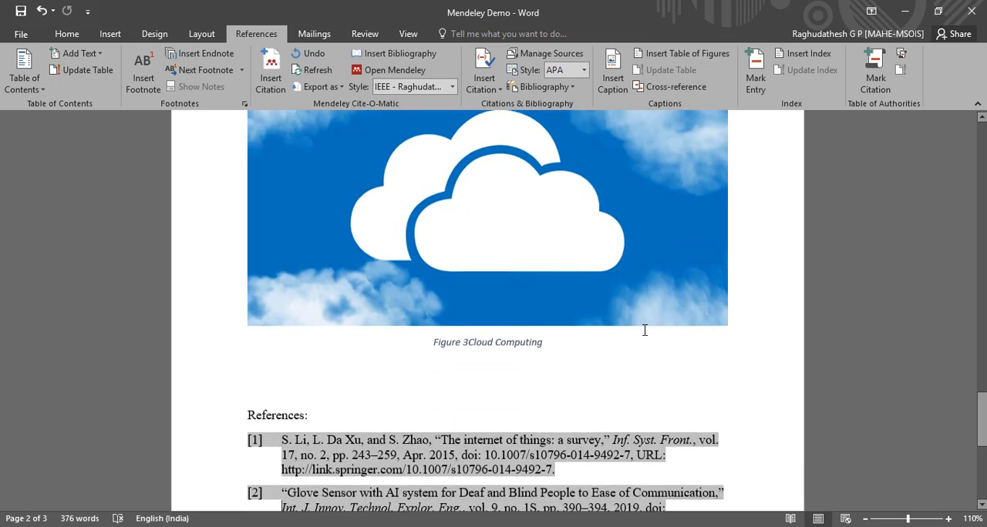
scroll(645, 331, "down", 1)
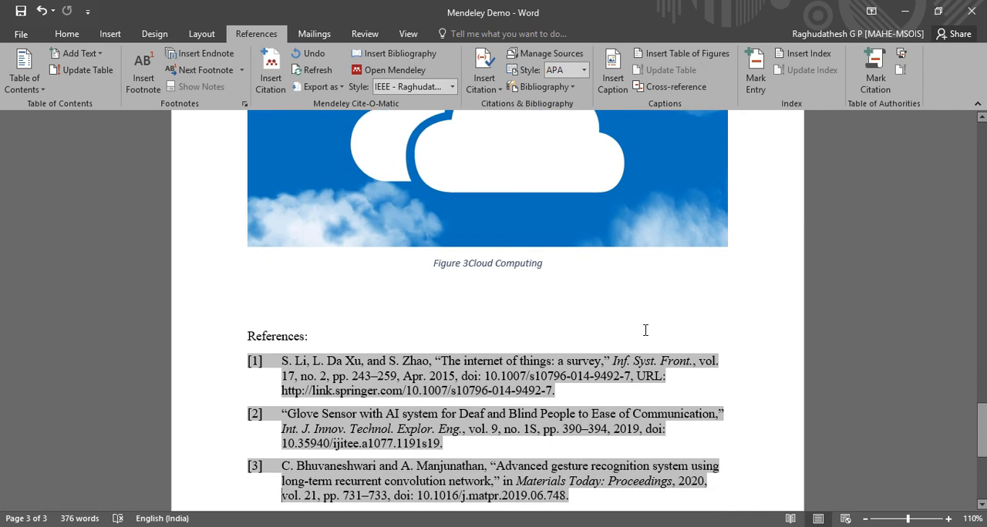